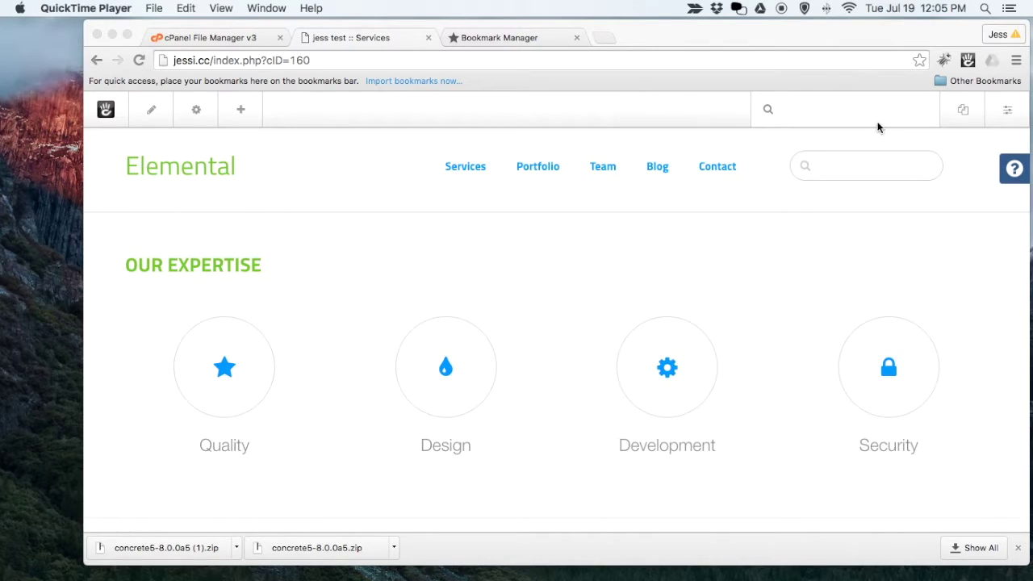
Step: Open the site's Portfolio page and select /index.php/portfolio in the address bar
left_click(541, 167)
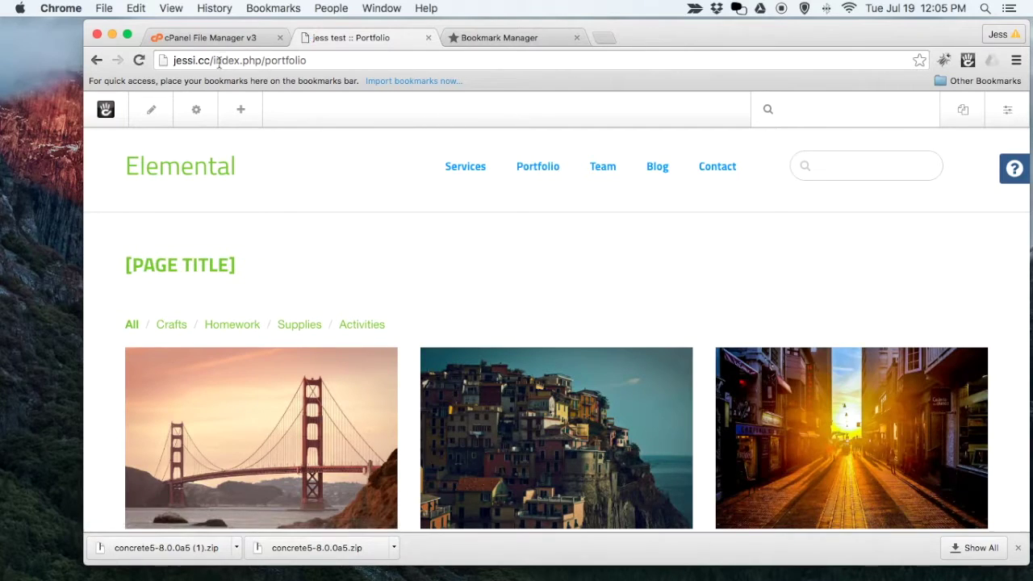
left_click_drag(210, 60, 323, 58)
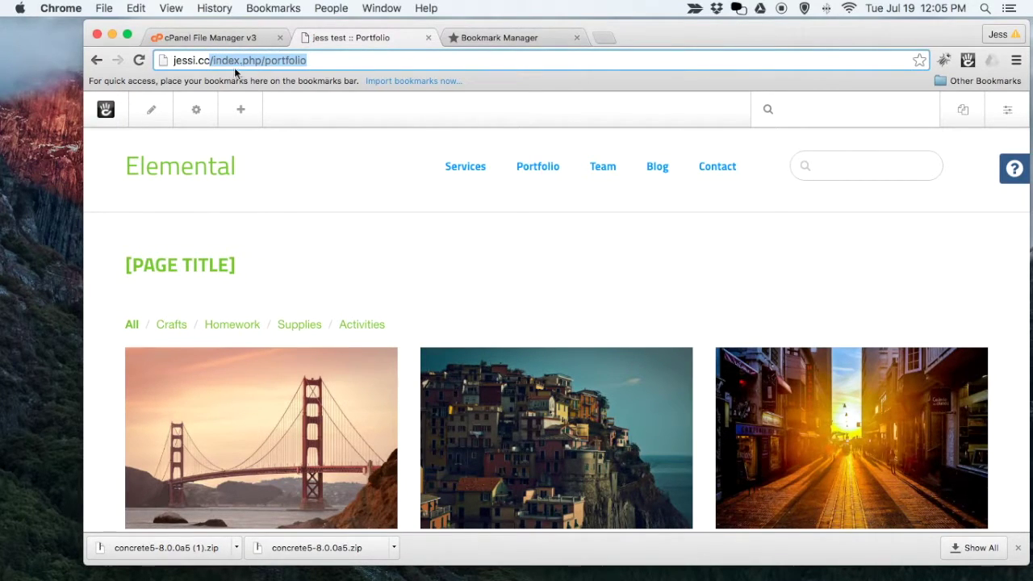
Step: From the Dashboard panel, go to System & Settings and scroll through its configuration sections
left_click(1009, 113)
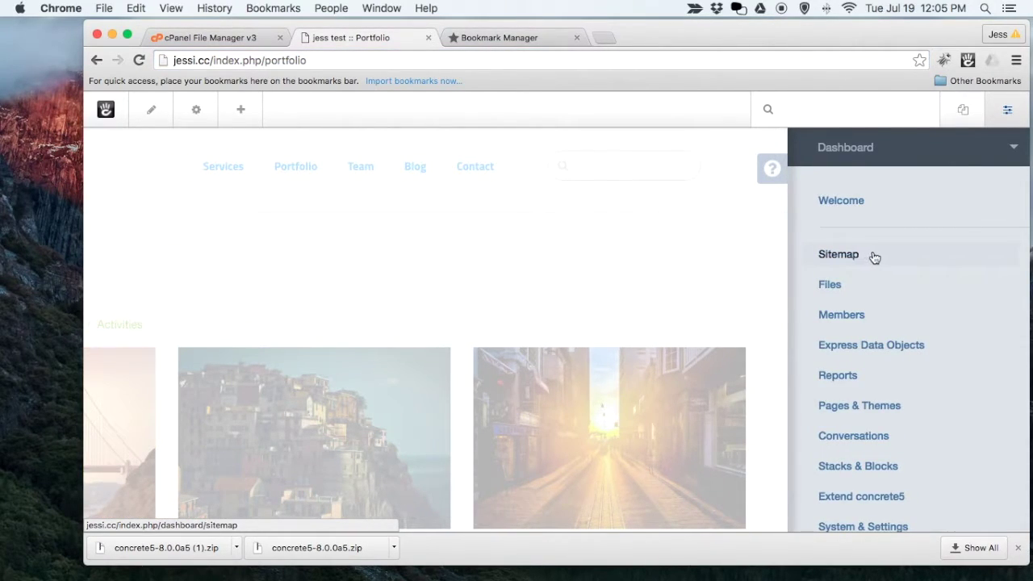
scroll(872, 257, "down", 3)
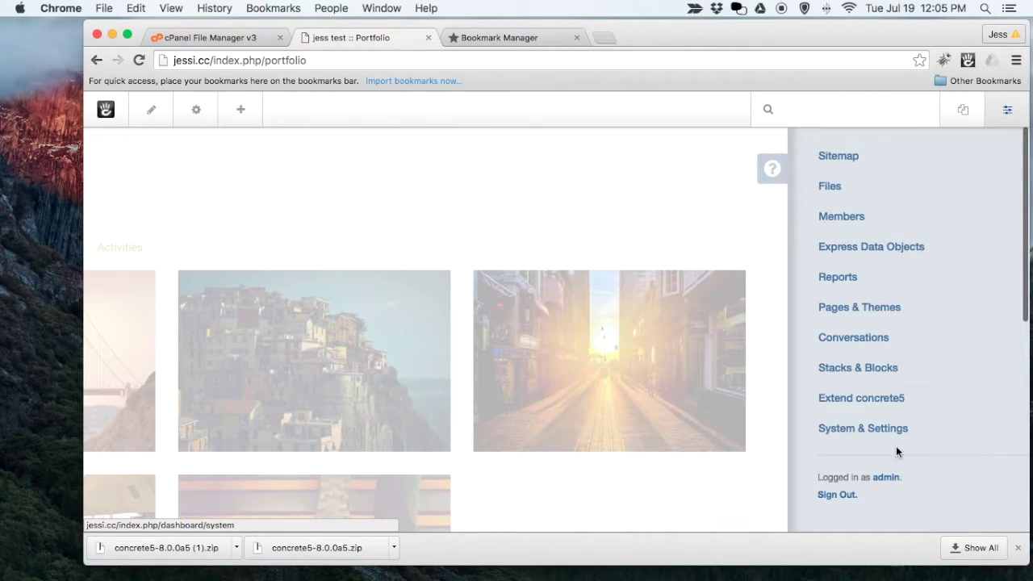
left_click(884, 430)
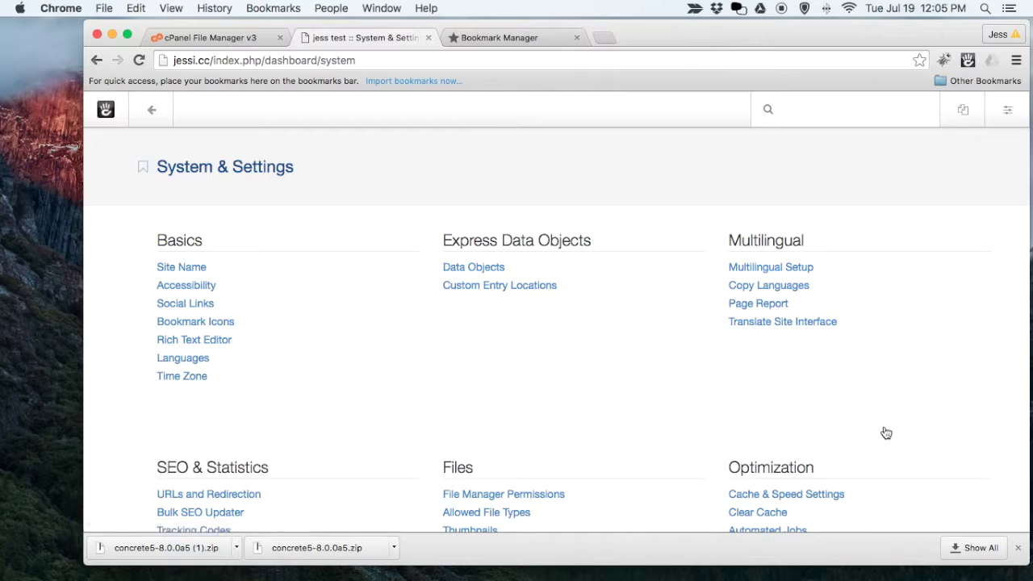
scroll(883, 432, "down", 3)
scroll(881, 426, "down", 10)
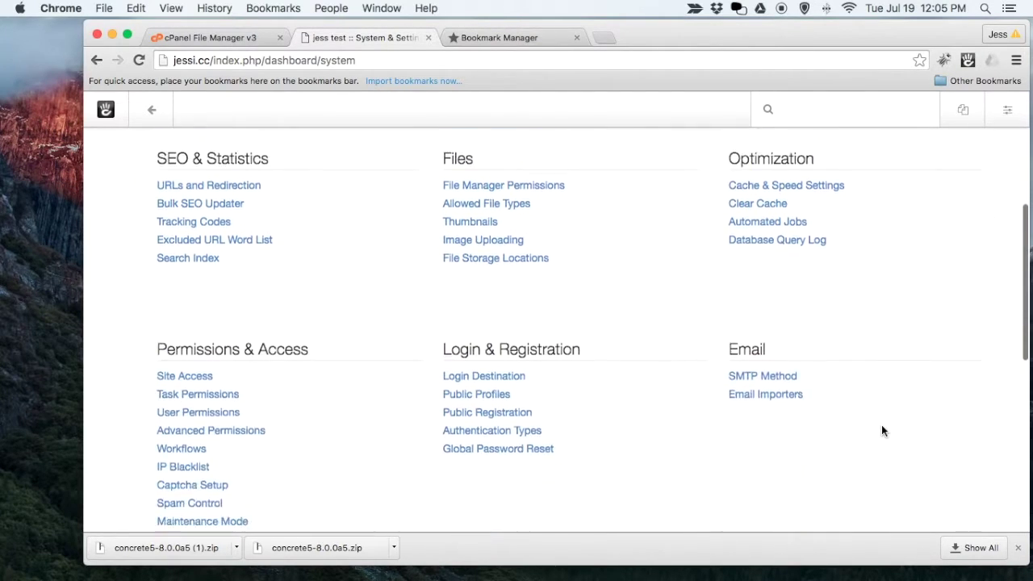
scroll(882, 431, "down", 5)
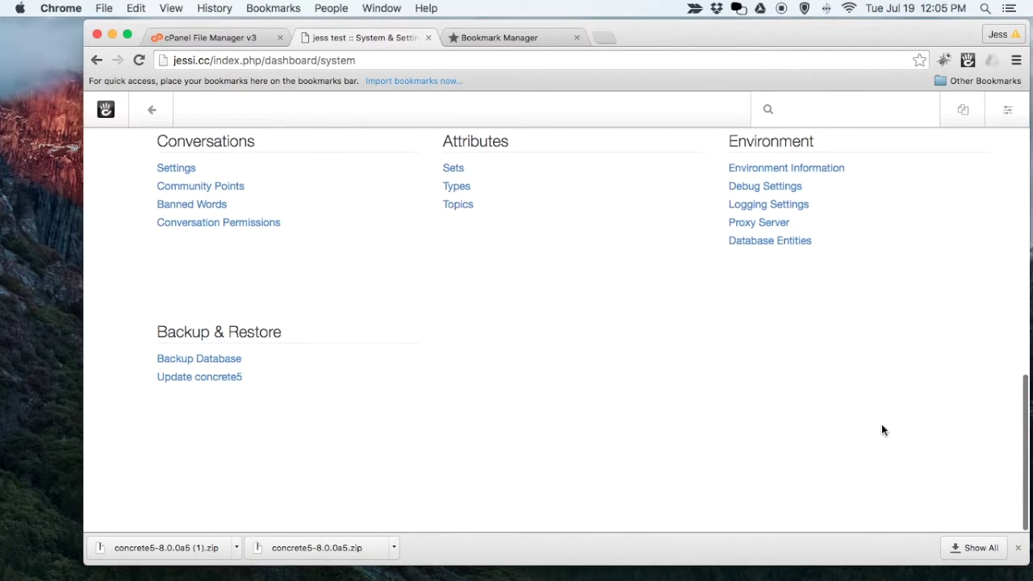
scroll(881, 431, "up", 2)
scroll(883, 431, "up", 3)
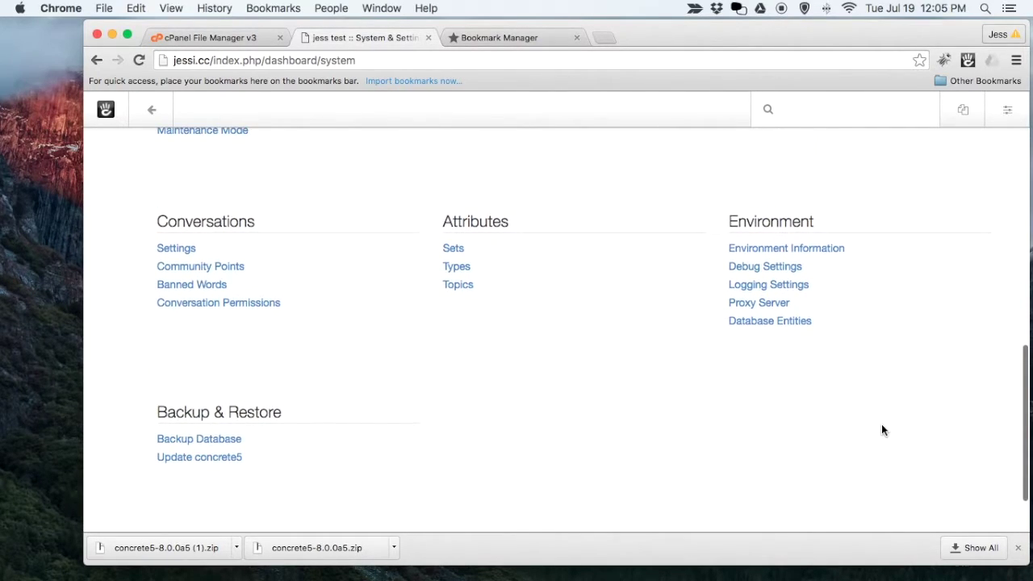
scroll(882, 431, "up", 3)
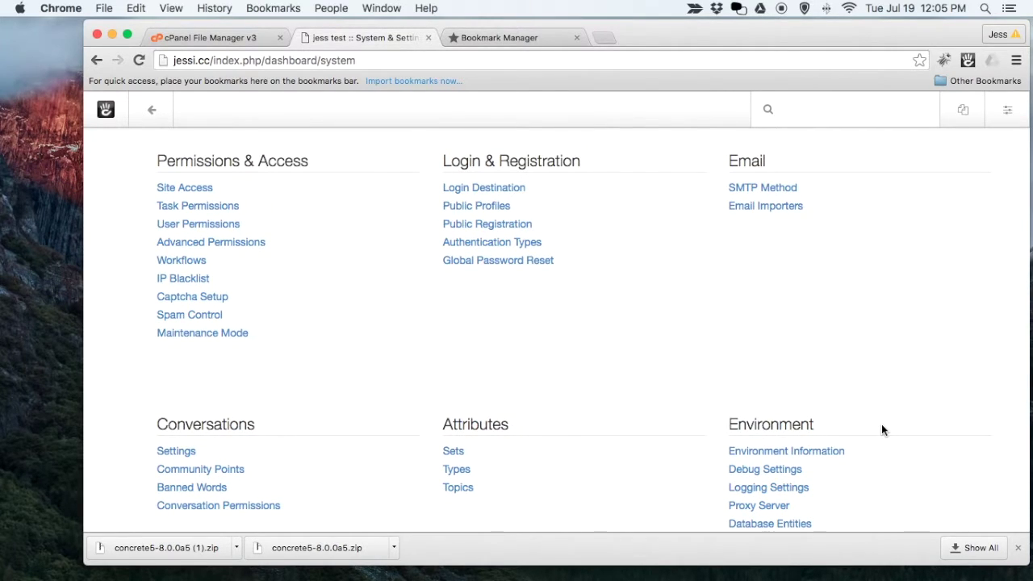
scroll(882, 430, "up", 3)
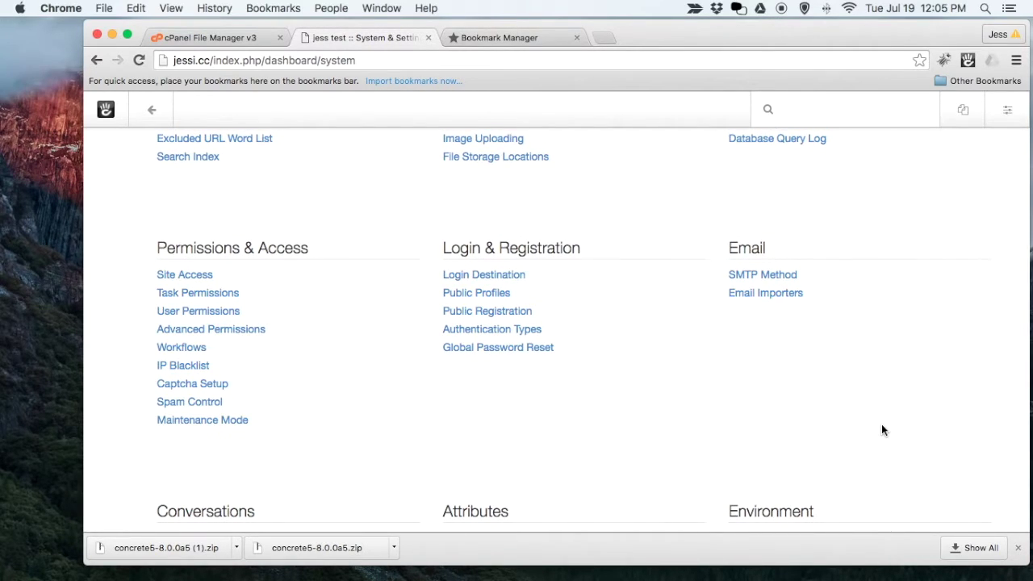
scroll(882, 430, "up", 3)
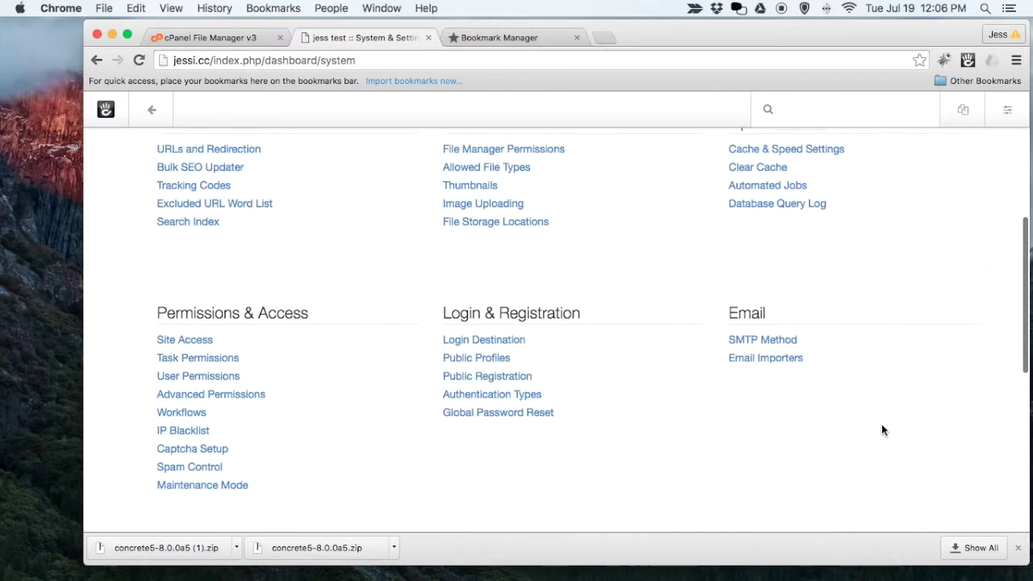
Step: In Cache & Speed Settings, turn off Block Cache, Theme CSS Cache and Compress LESS Output
left_click(814, 166)
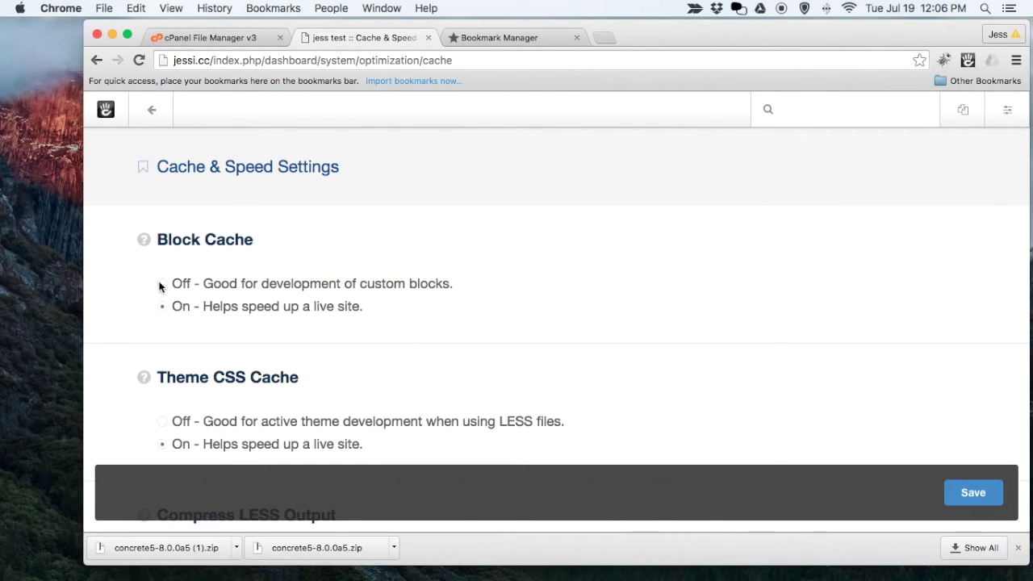
left_click(163, 284)
scroll(232, 384, "down", 3)
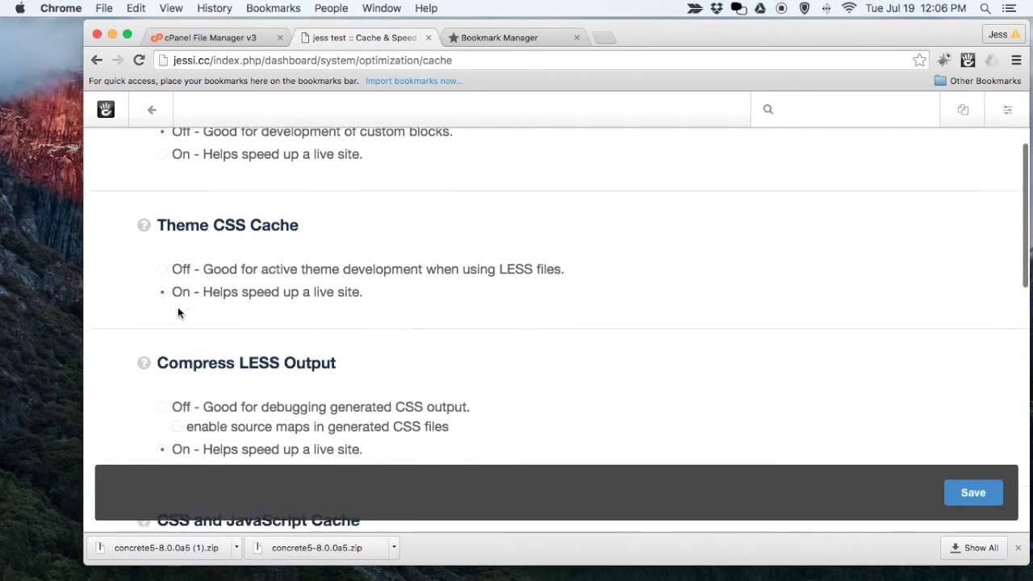
left_click(163, 259)
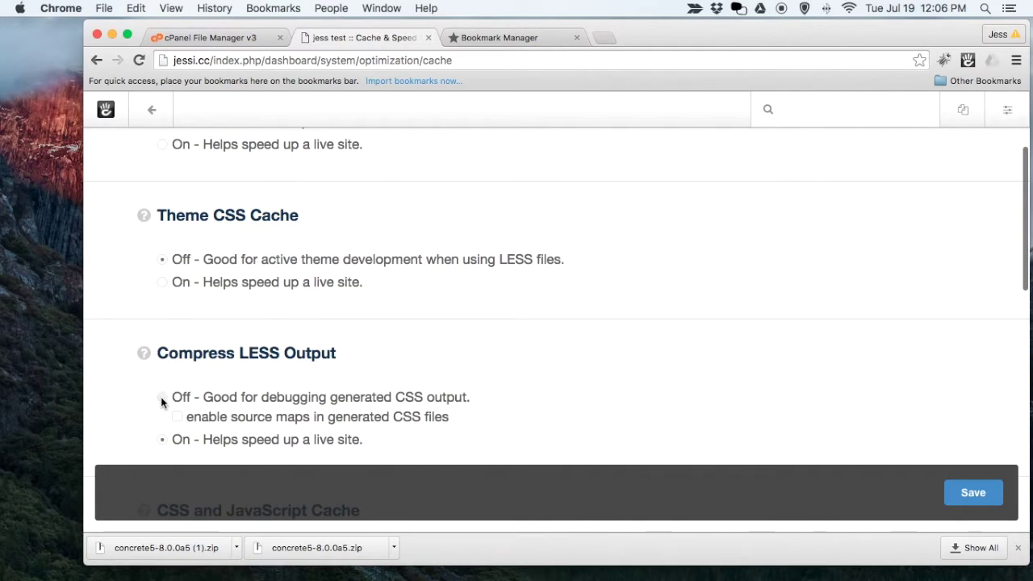
scroll(175, 268, "down", 2)
left_click(164, 279)
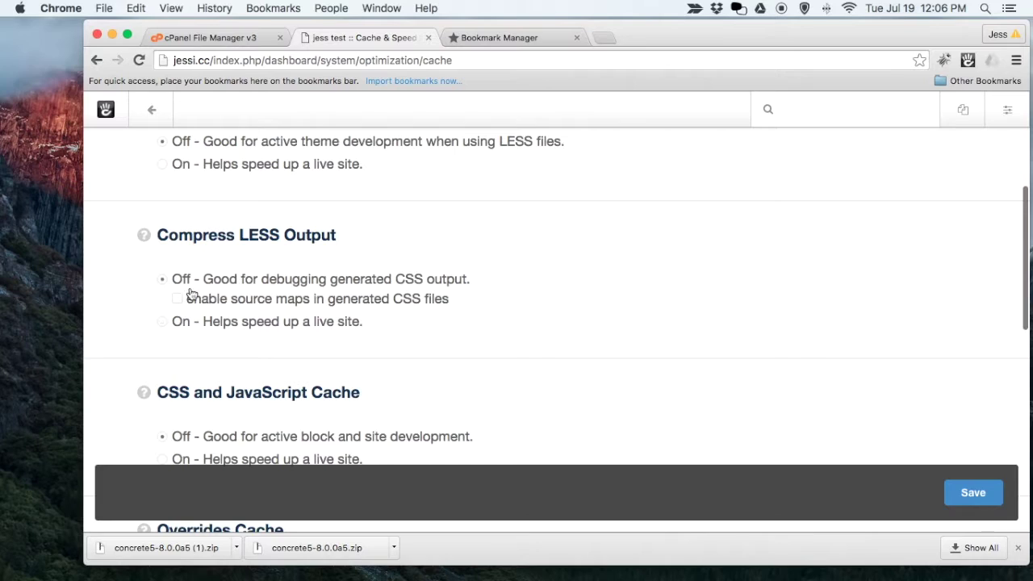
Step: Turn off the Overrides Cache and save the cache settings
scroll(235, 296, "down", 3)
scroll(186, 335, "down", 3)
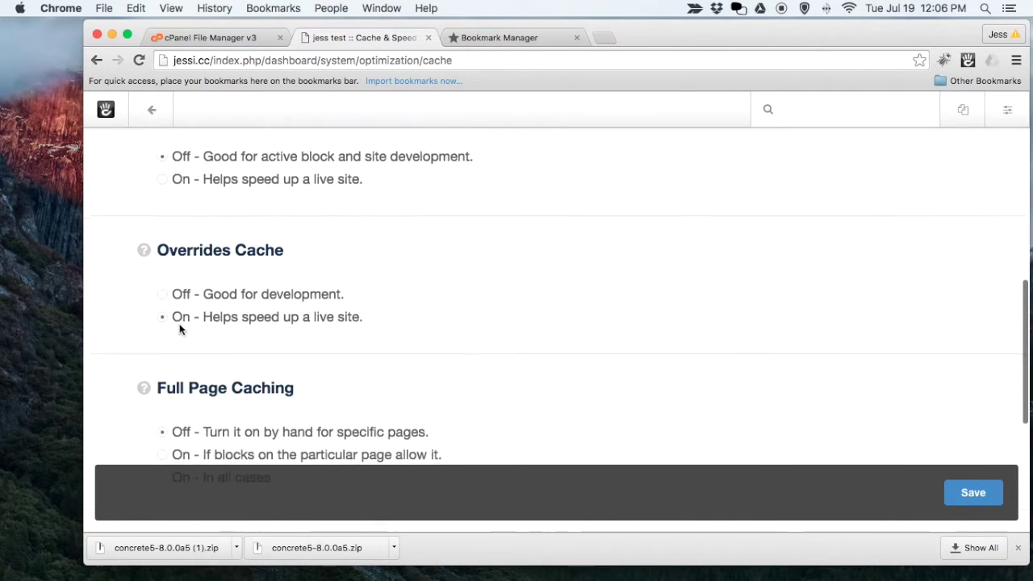
left_click(163, 285)
scroll(254, 400, "down", 6)
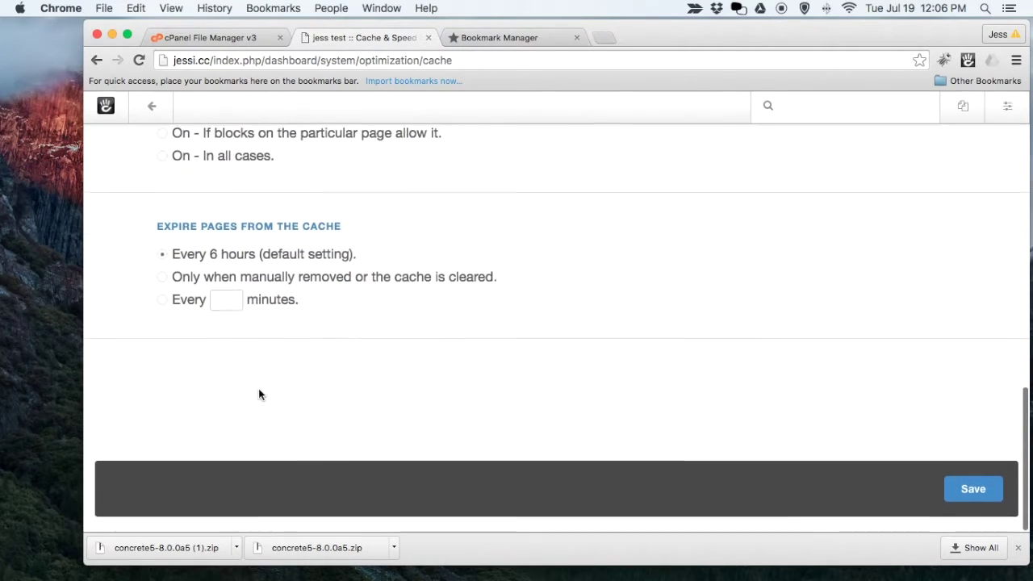
left_click(979, 495)
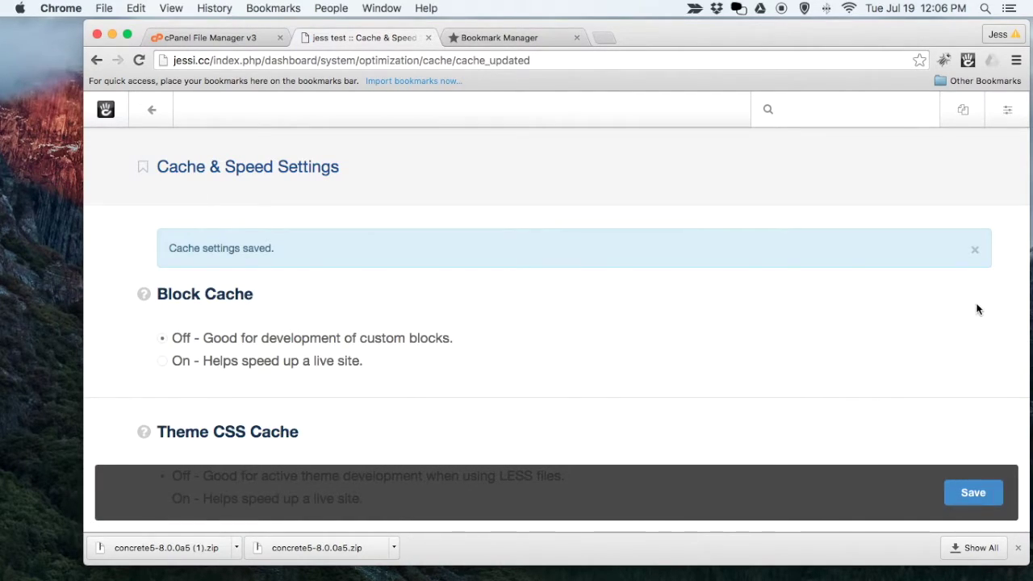
left_click(1009, 112)
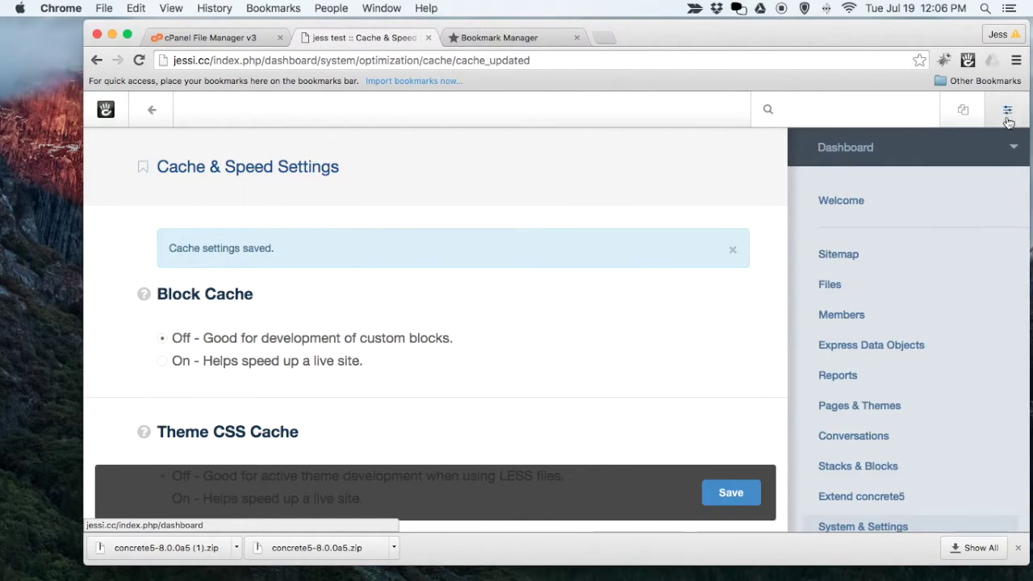
Step: Enable 'Remove index.php from URLs' under URLs and Redirection and save it
scroll(958, 391, "down", 5)
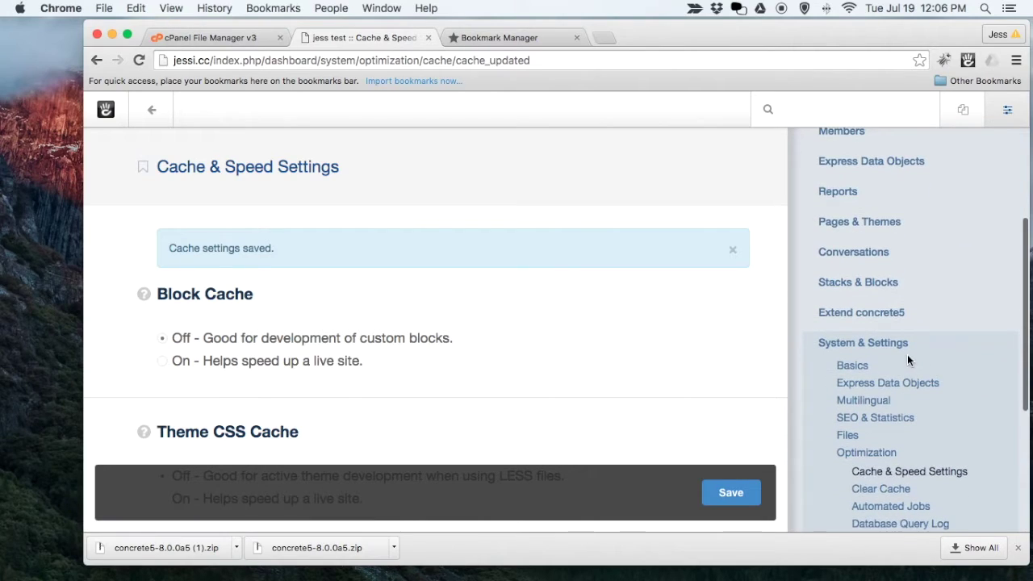
left_click(910, 421)
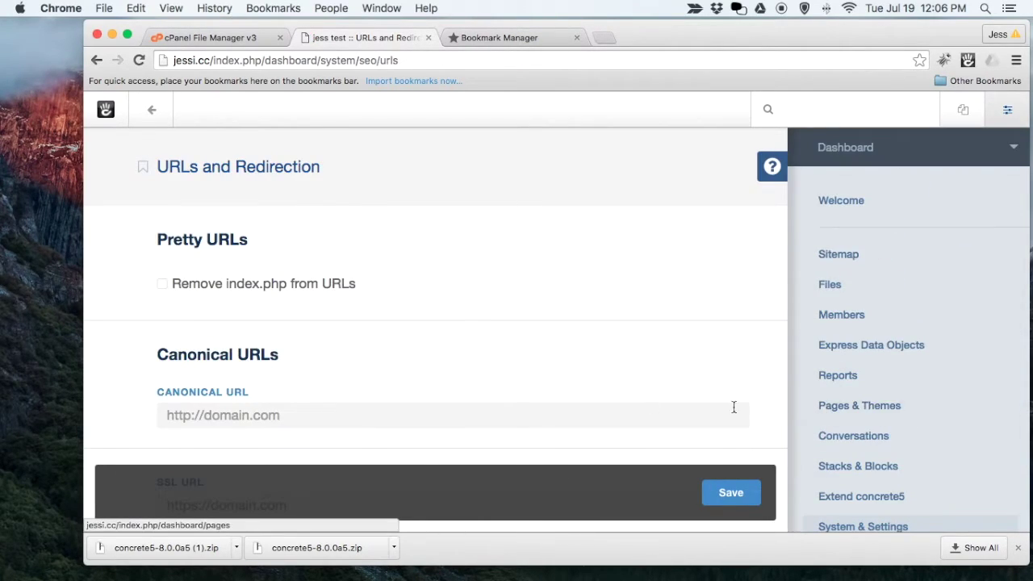
left_click(161, 285)
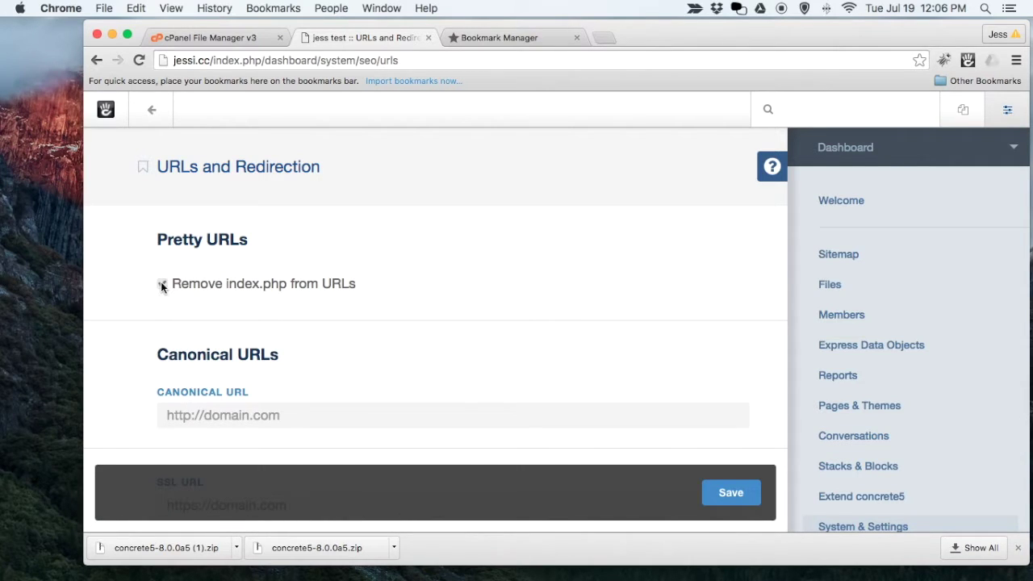
scroll(366, 296, "down", 5)
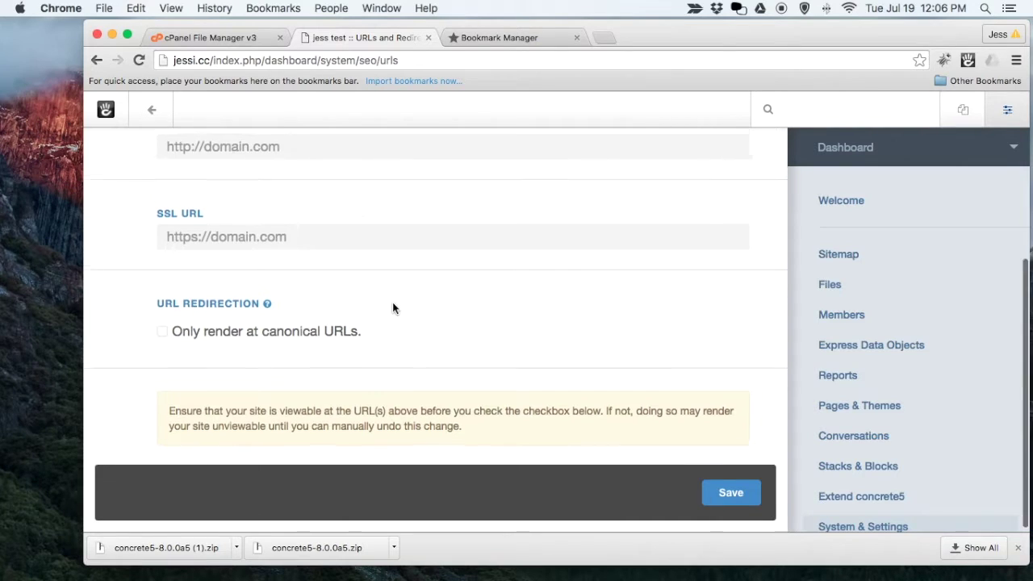
scroll(392, 304, "up", 3)
scroll(392, 304, "down", 3)
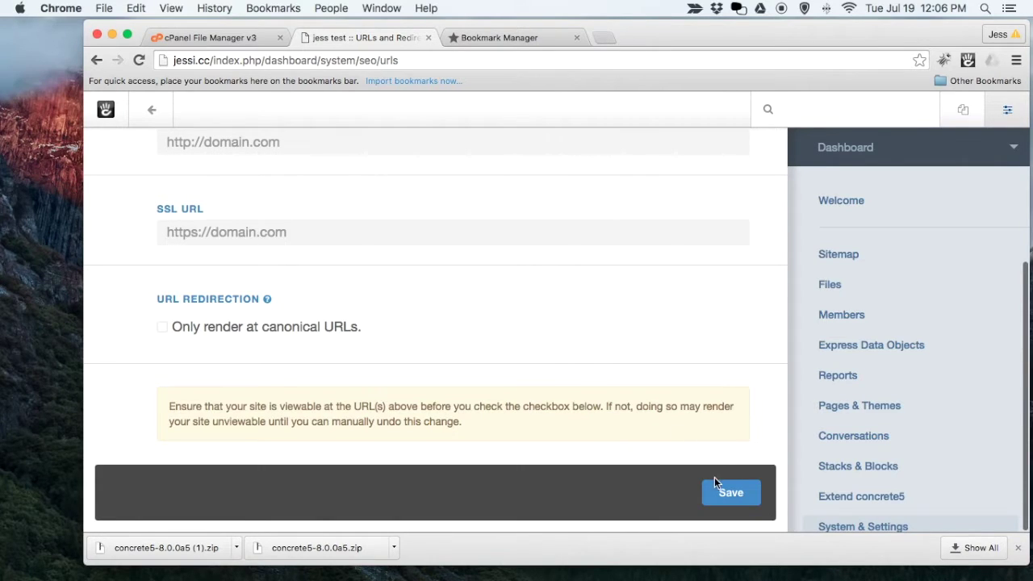
left_click(730, 494)
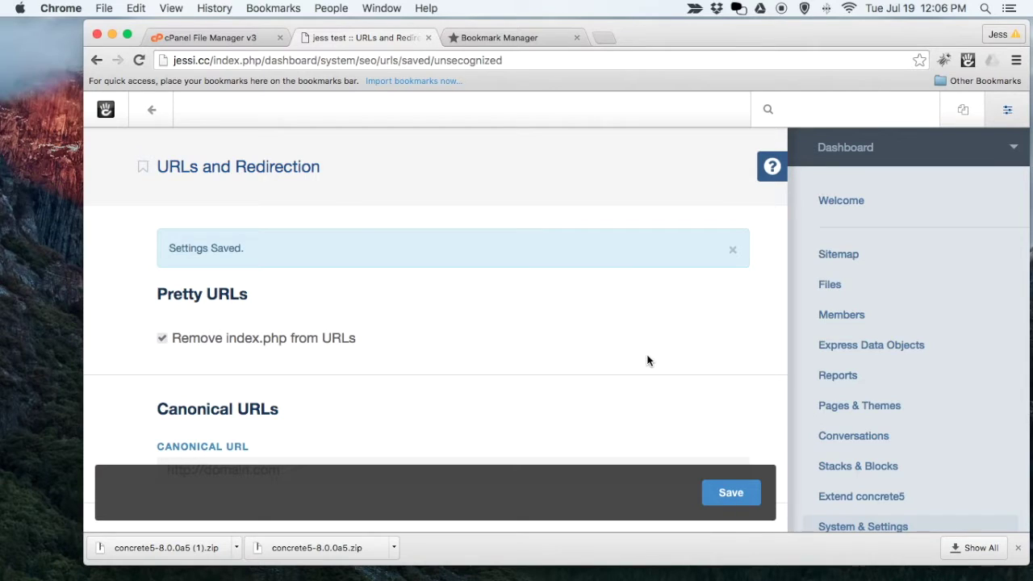
scroll(648, 361, "down", 5)
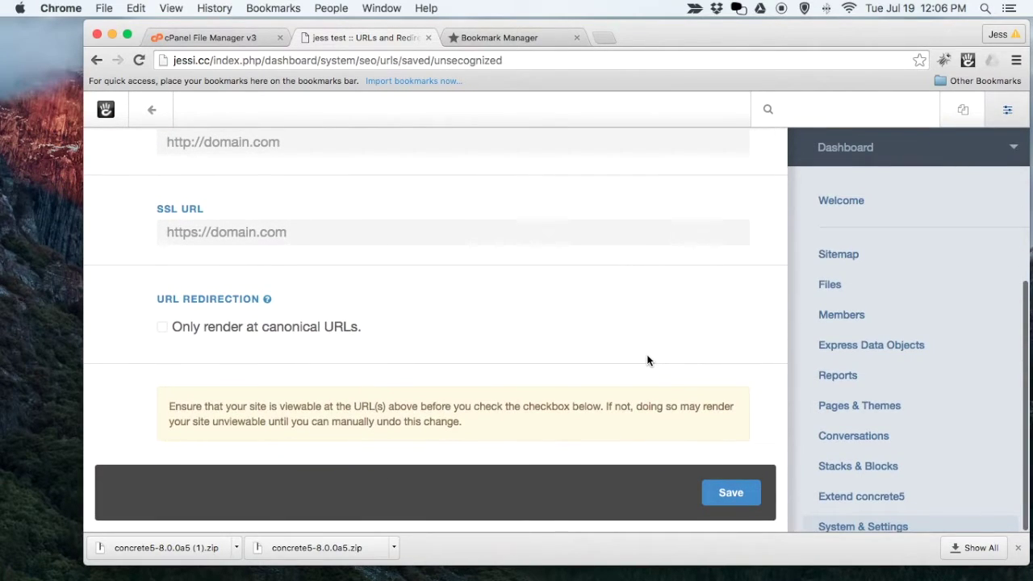
scroll(649, 360, "up", 5)
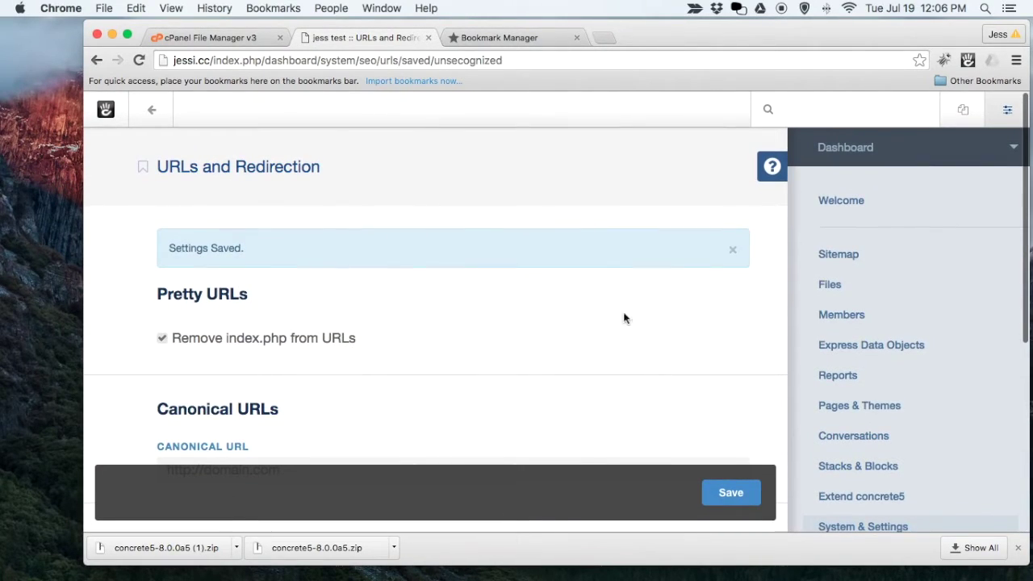
Step: Leave the dashboard and return to the site's home page
left_click(146, 115)
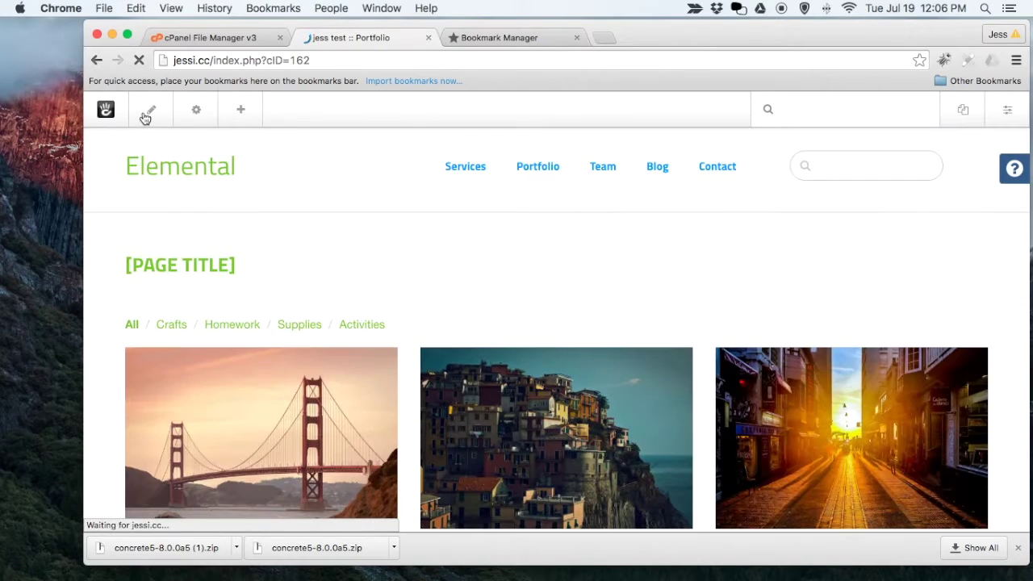
left_click(171, 168)
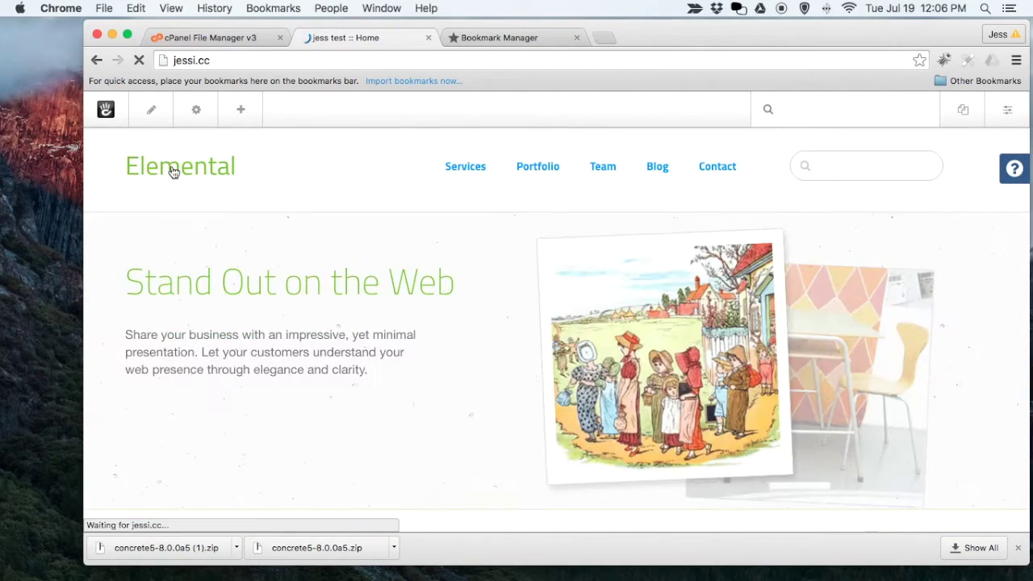
scroll(376, 224, "down", 3)
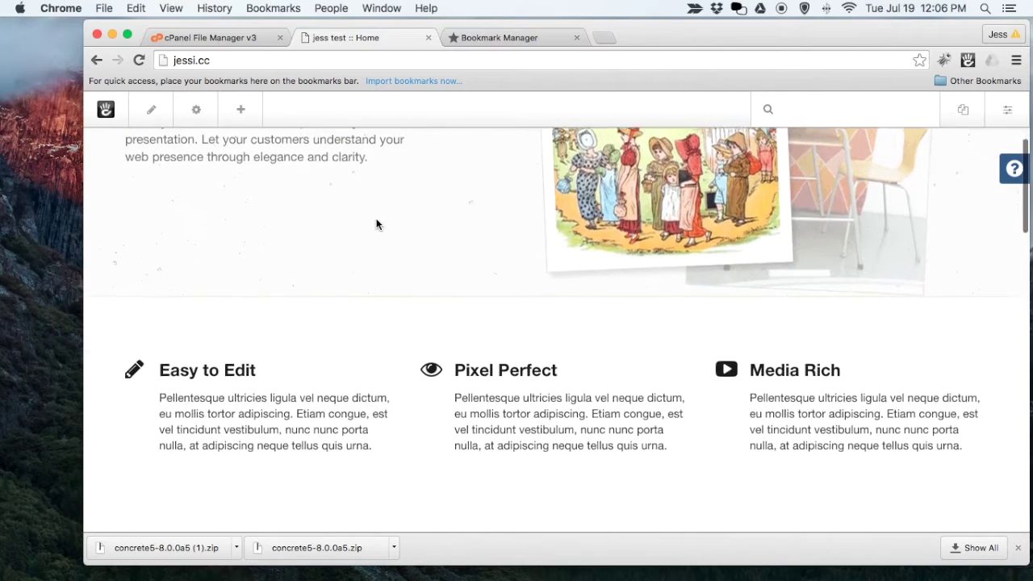
scroll(399, 223, "up", 5)
Step: Try the Services and Team links, which give 404 Not Found, returning each time
left_click(461, 172)
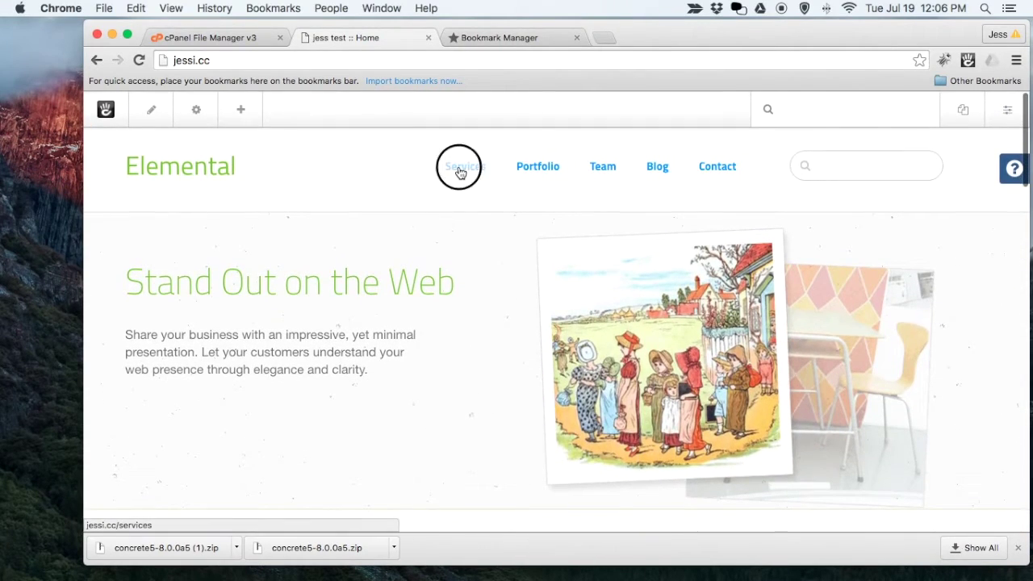
left_click(96, 62)
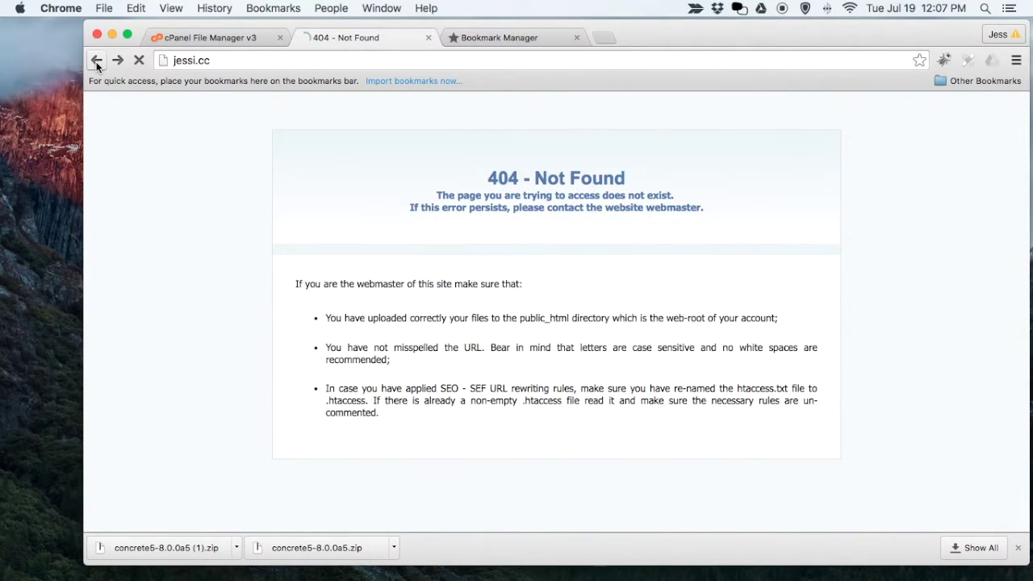
left_click(600, 165)
left_click(97, 61)
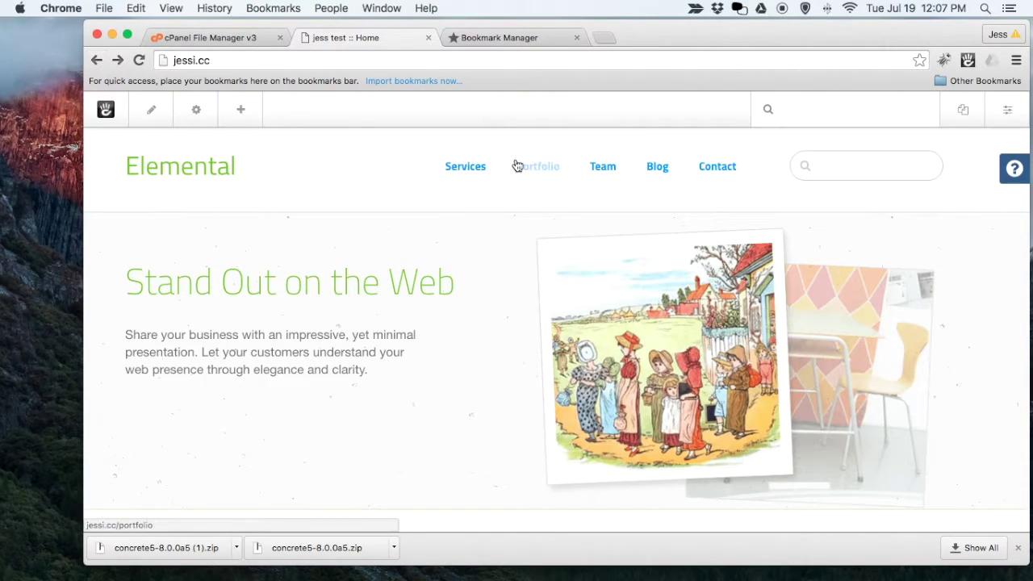
Step: In File Manager's JESSI.CC folder, select .htaccess and launch the Code Editor for it
left_click(212, 38)
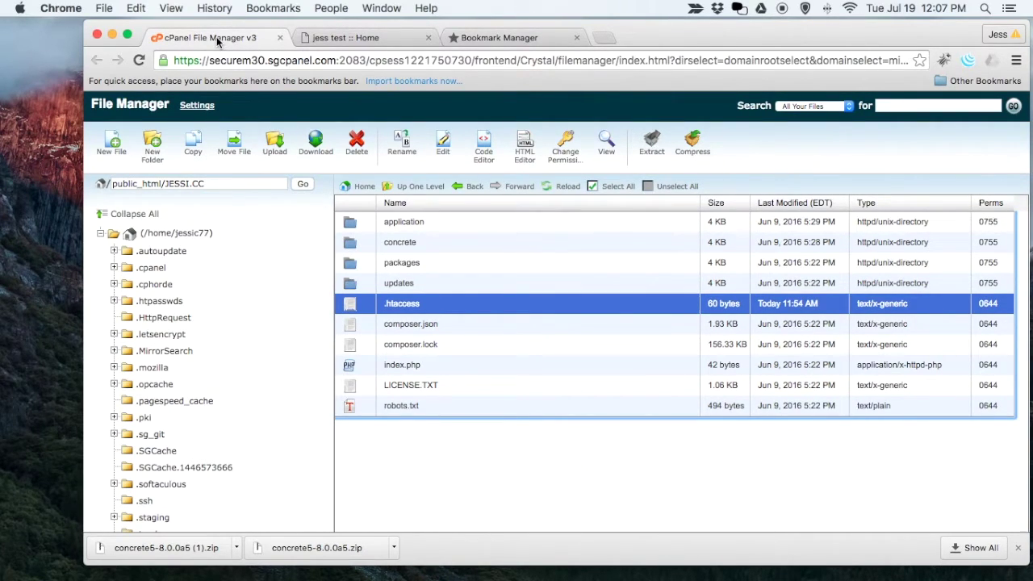
left_click(349, 308)
left_click(348, 307)
left_click(552, 187)
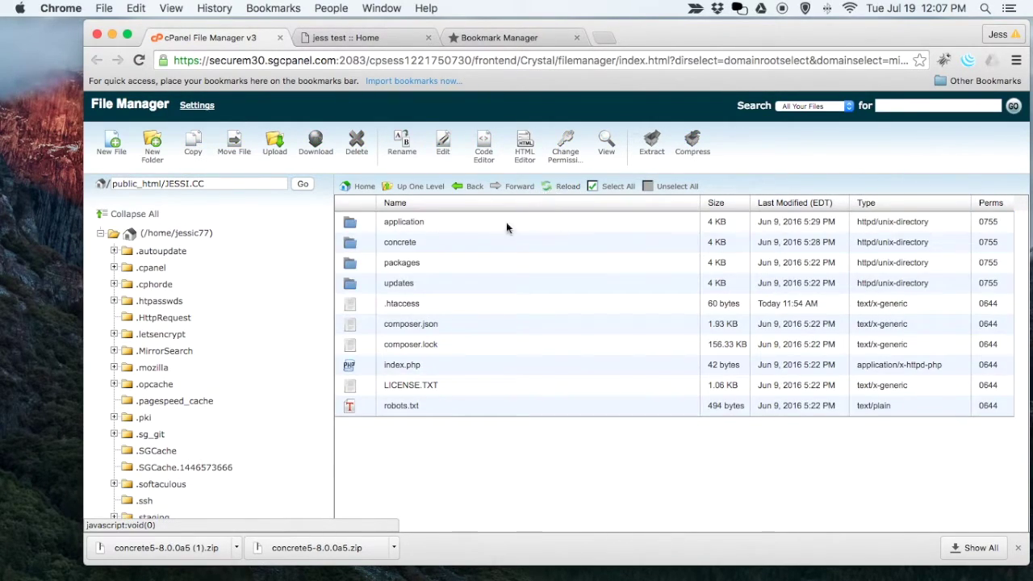
left_click(353, 306)
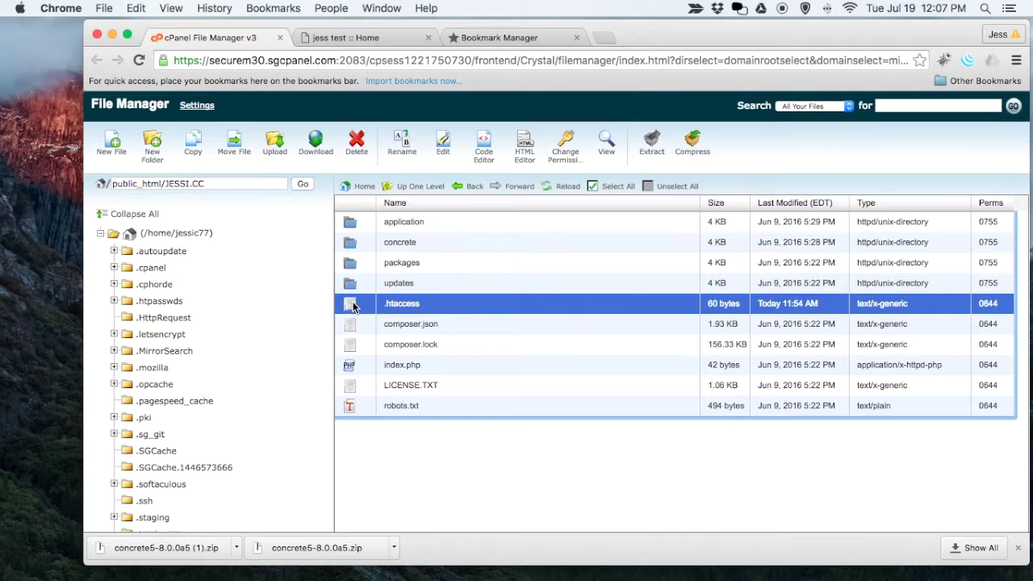
left_click(484, 148)
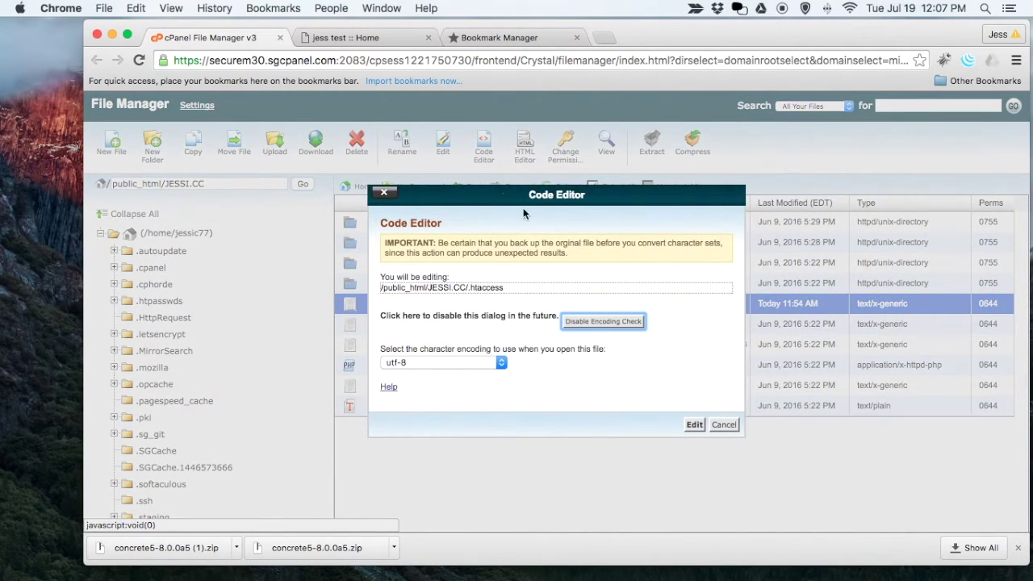
Step: Paste the concrete5 rewrite rules and closing end comment below the AddHandler line, then save .htaccess
left_click(695, 425)
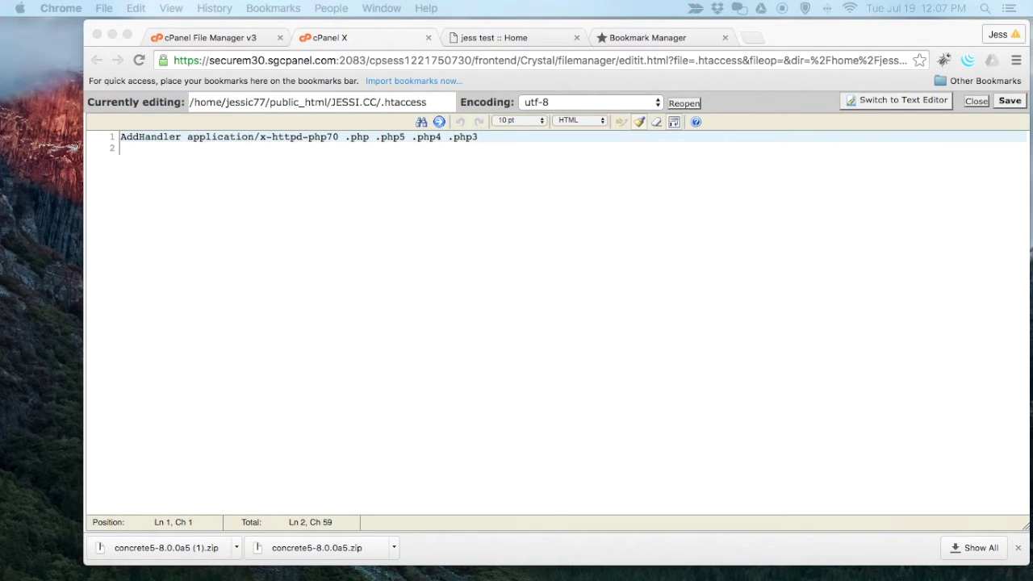
left_click(183, 165)
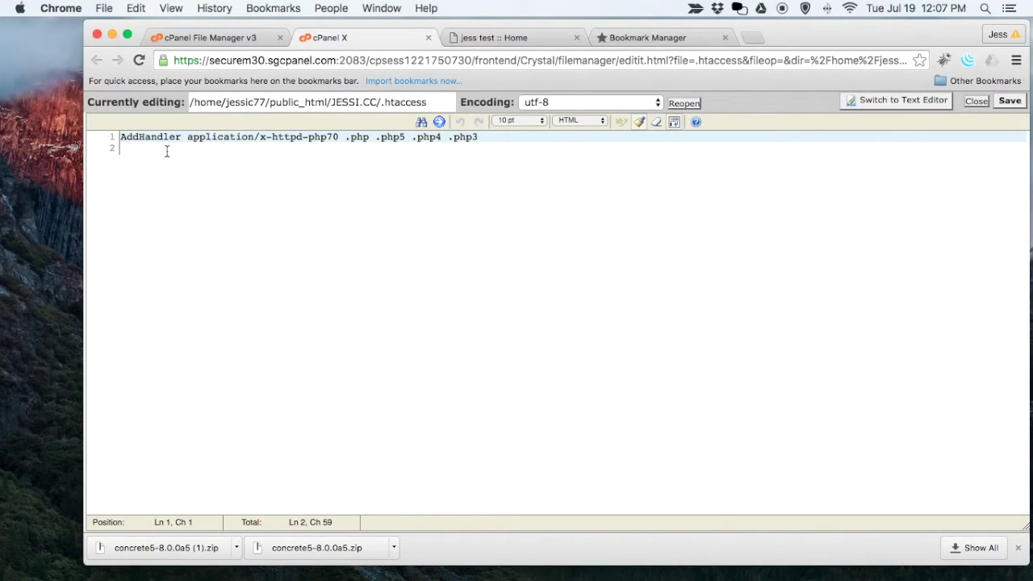
type("# -- concrete5 urls start -- <IfModule mod_rewrite.c>  RewriteEngine On RewriteBase / RewriteCond %{REQUEST_FILENAME} !-f RewriteCond %{REQUEST_FILENAME}/index.html !-f RewriteCond %{REQUEST_FILENAME}/index.php !-f RewriteRule . index.php [L] </IfModule>")
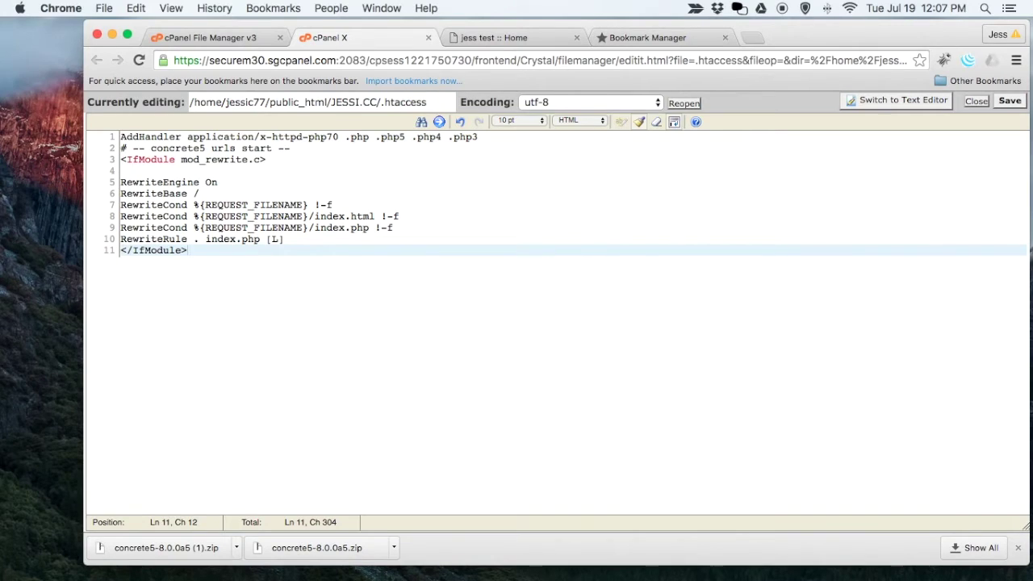
key("super+Tab")
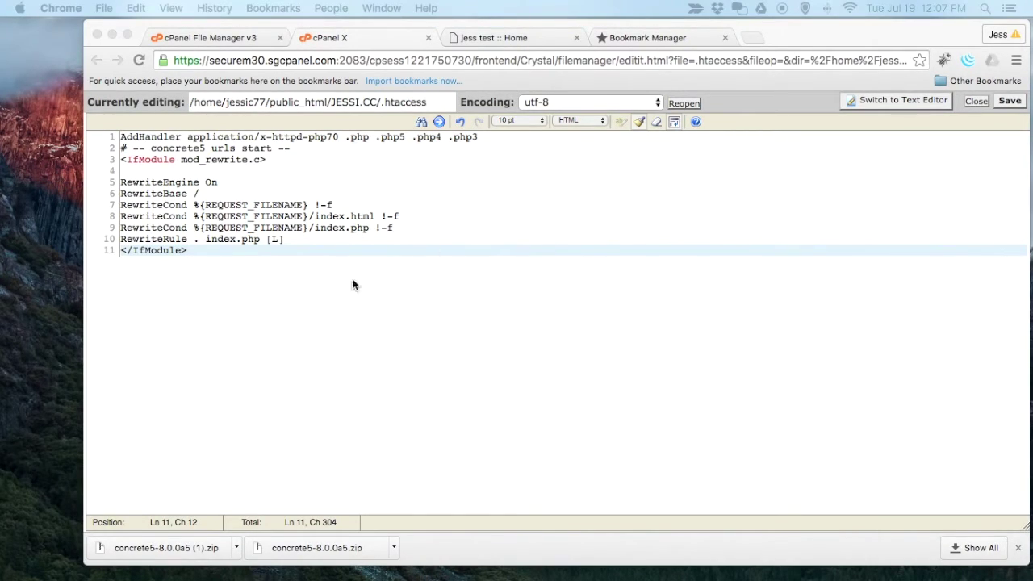
left_click(243, 249)
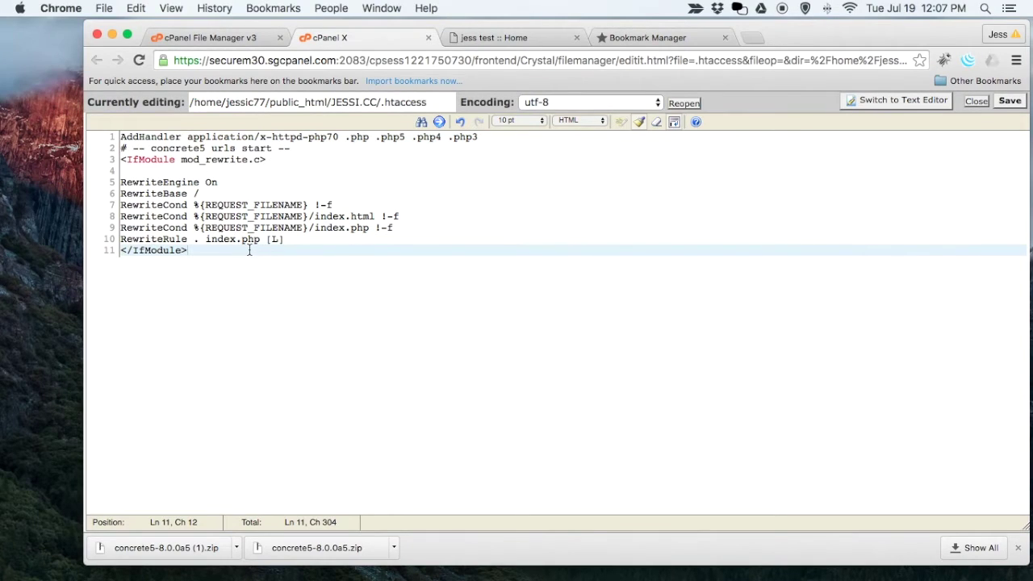
type("# -- concrete5 urls end --")
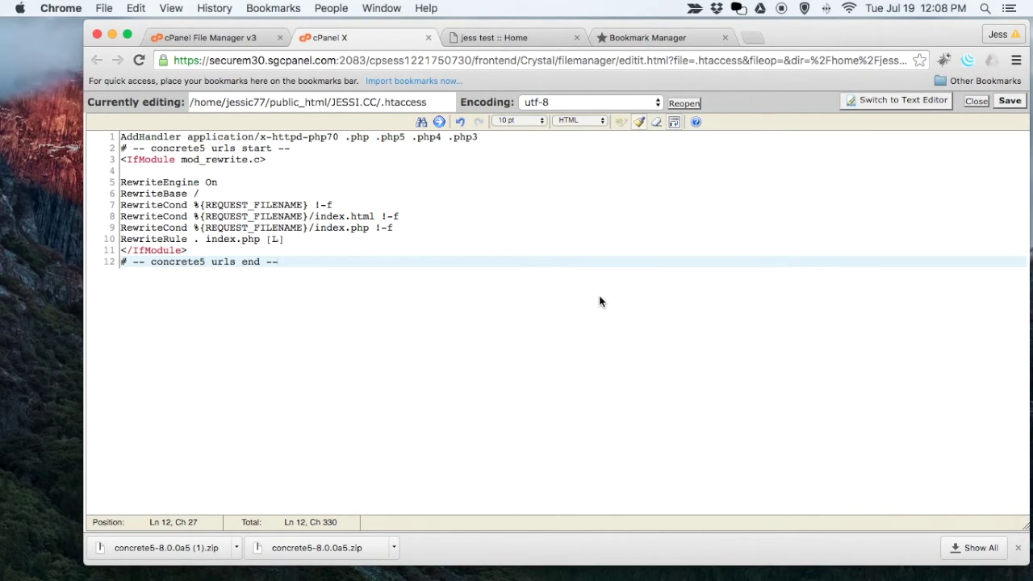
left_click(1010, 102)
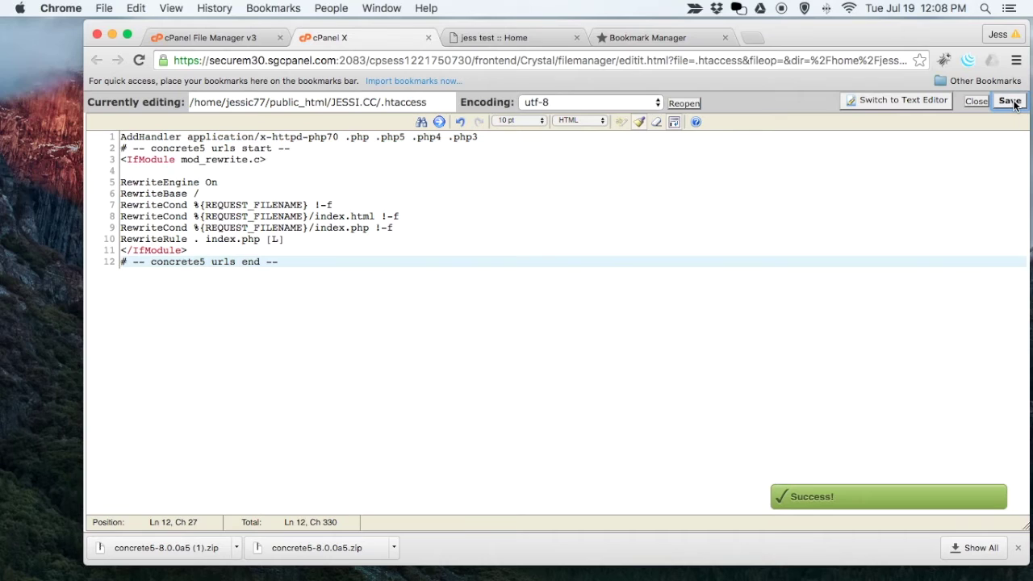
Step: From the home page, open /services, /portfolio and /team, which now load without 404 errors
left_click(521, 37)
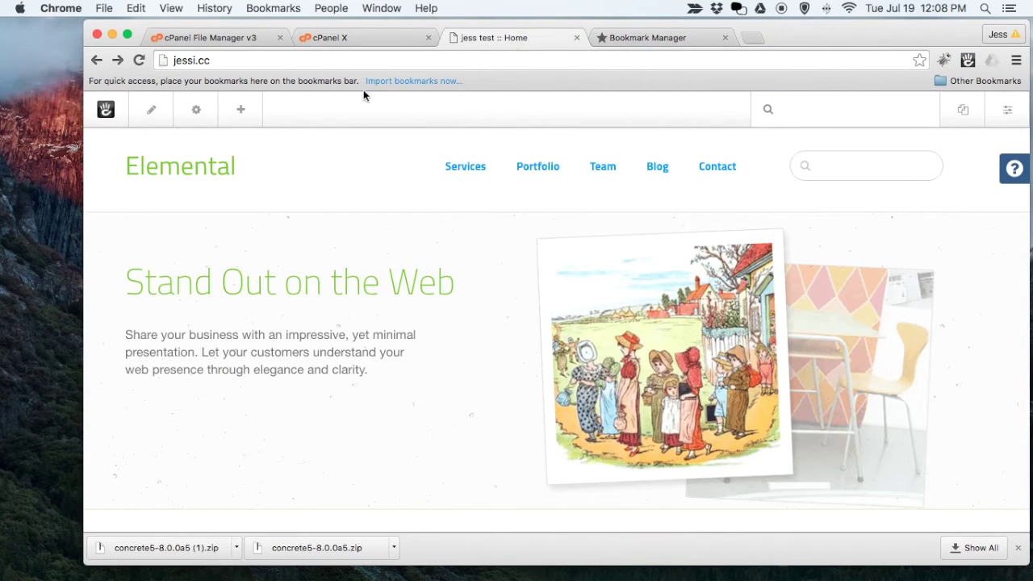
left_click(194, 160)
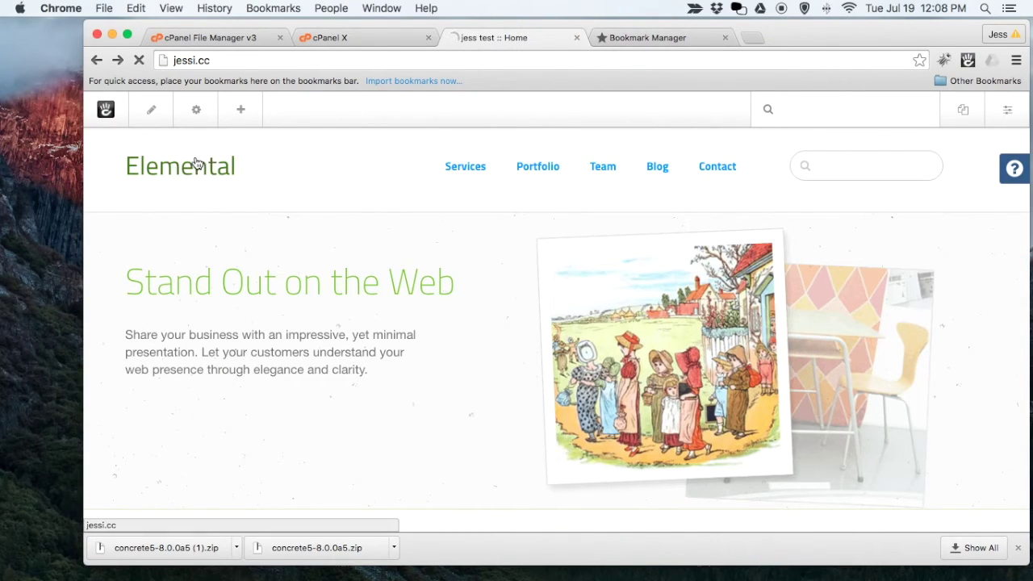
left_click(476, 175)
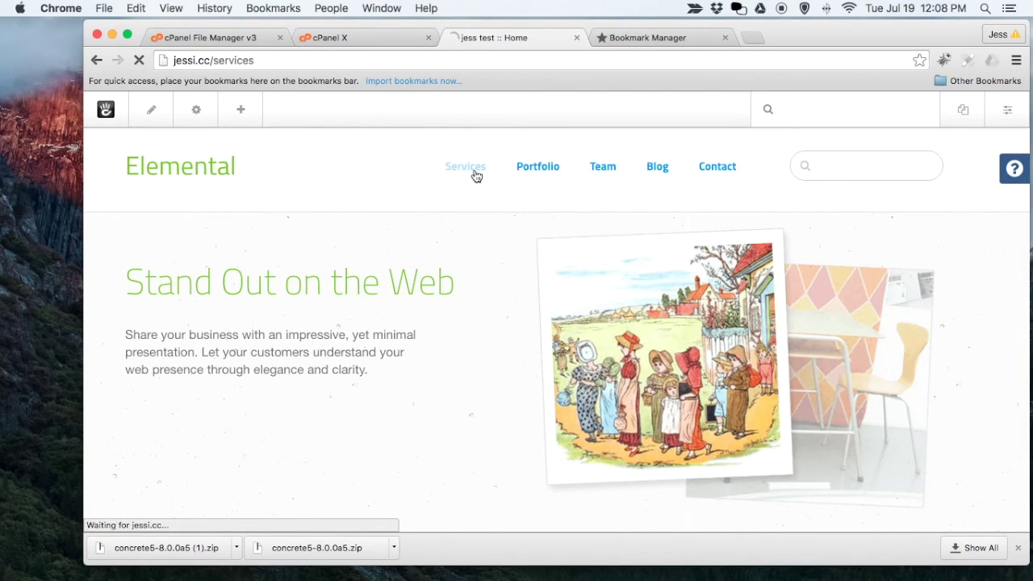
left_click(544, 167)
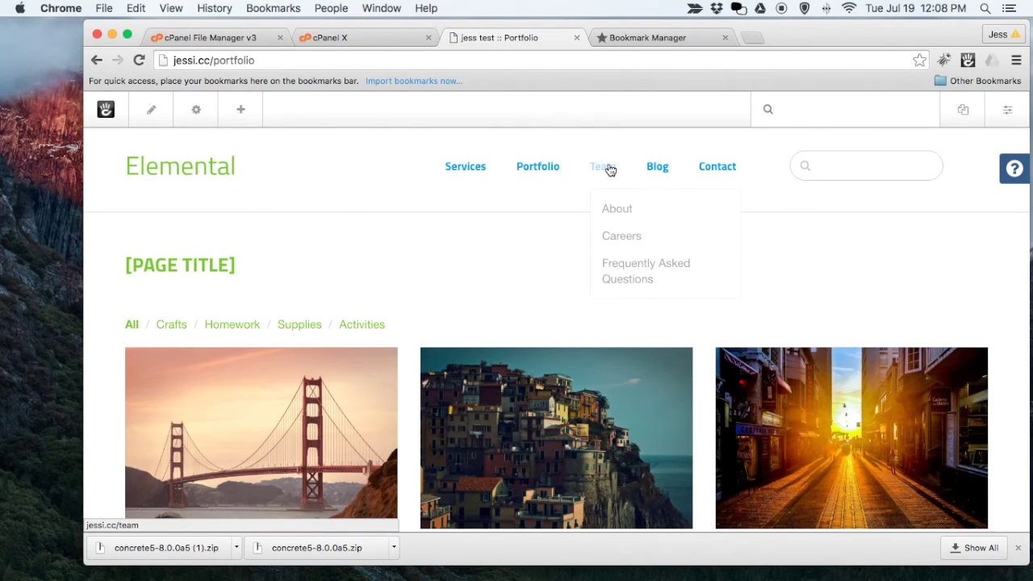
left_click(611, 170)
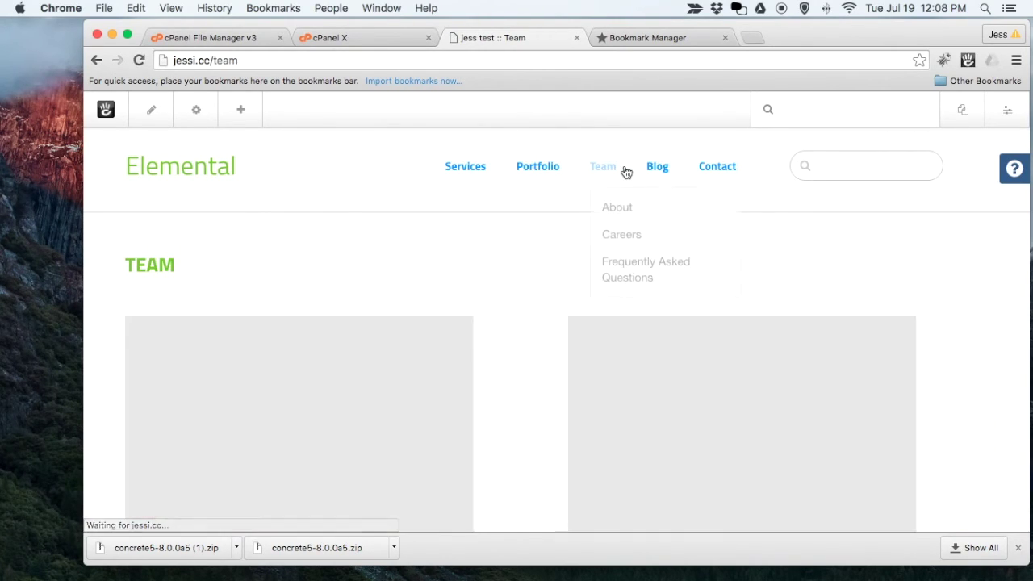